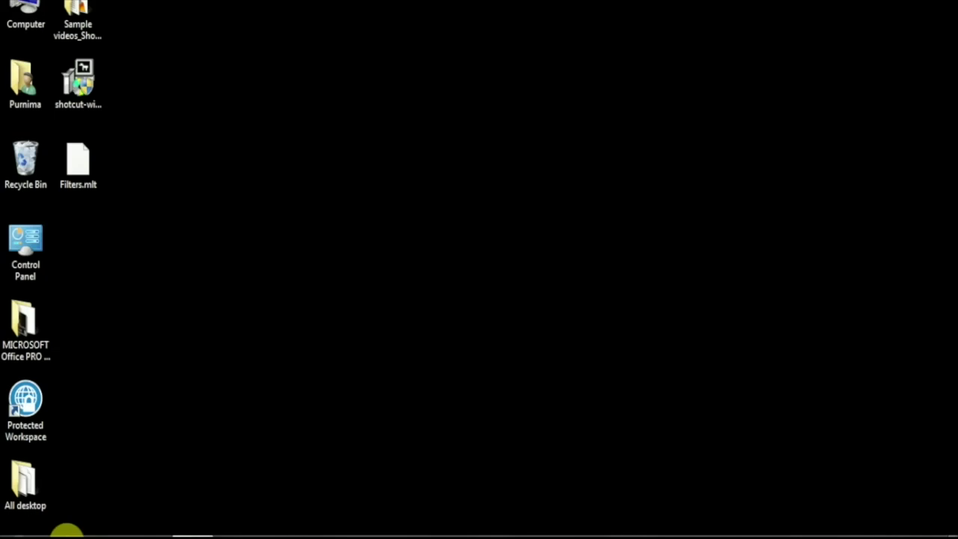
- Launch Shotcut from the Windows Start menu
left_click(15, 532)
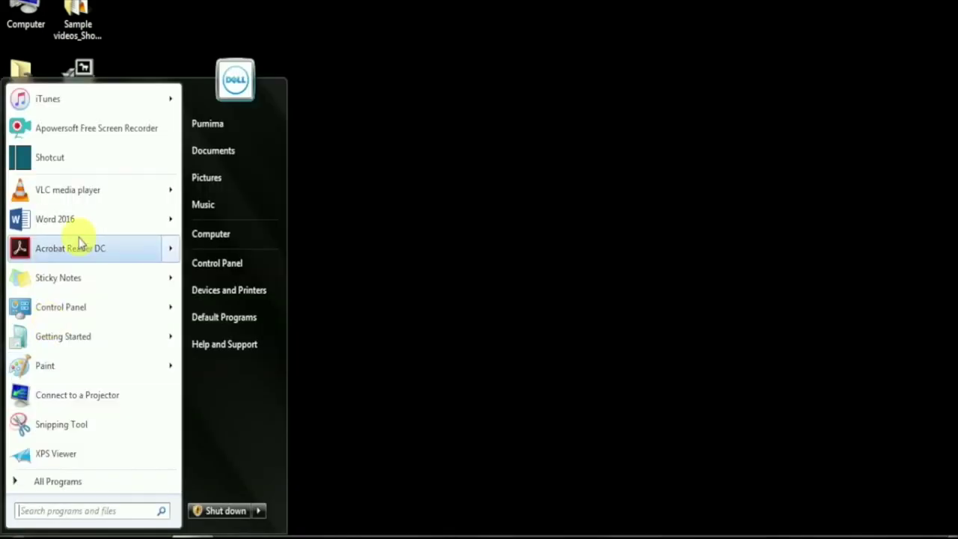
left_click(65, 158)
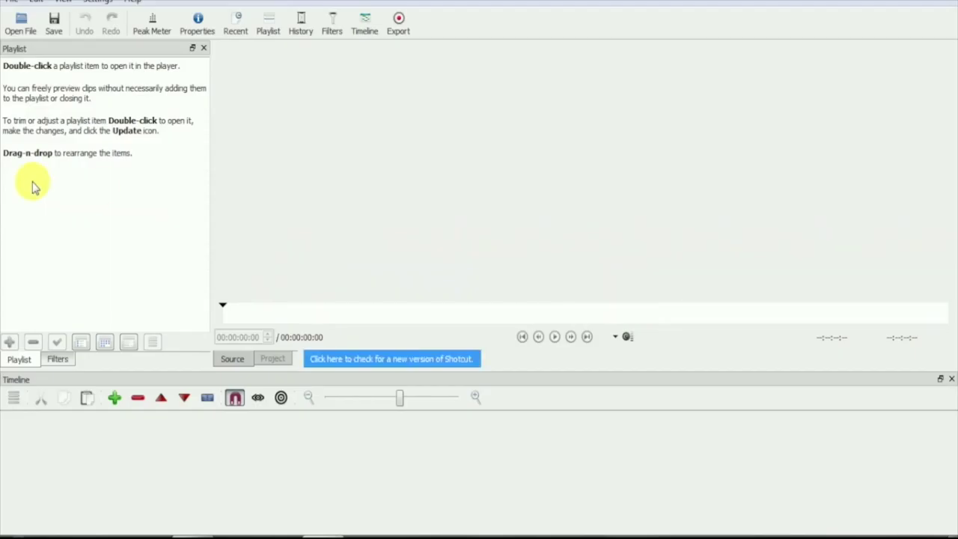
- Open the Filters.mlt project from the Desktop, loading the MVI farm clips into the playlist
left_click(18, 21)
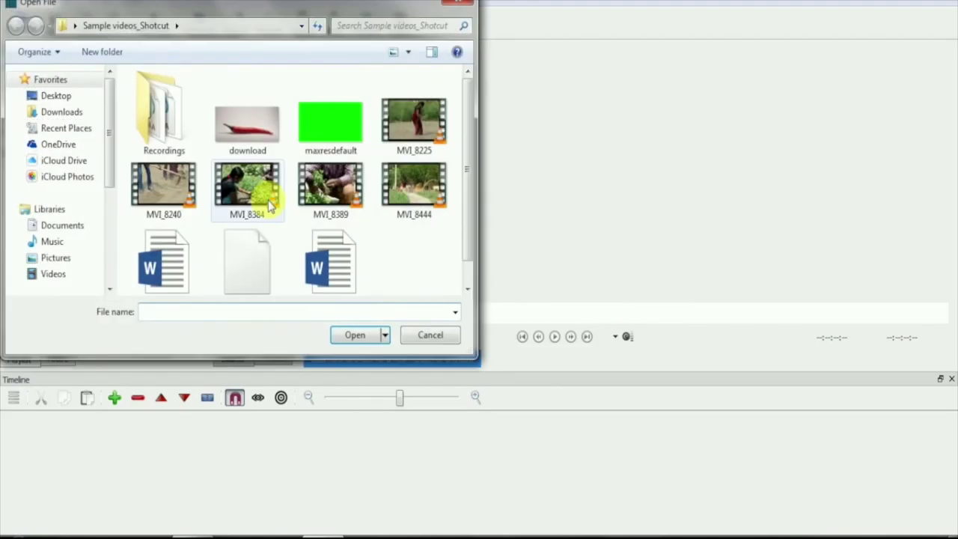
left_click(268, 203)
key("BackSpace")
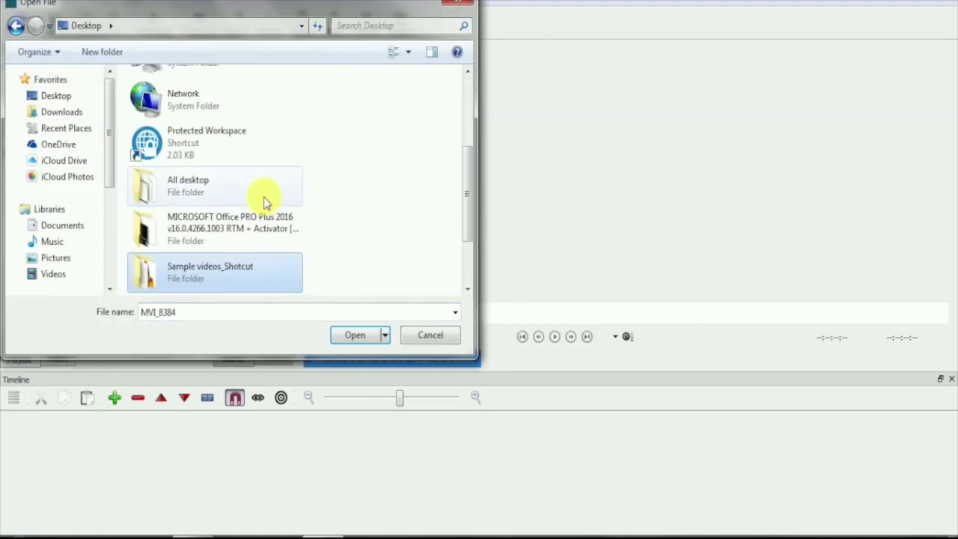
key("Down")
key("Return")
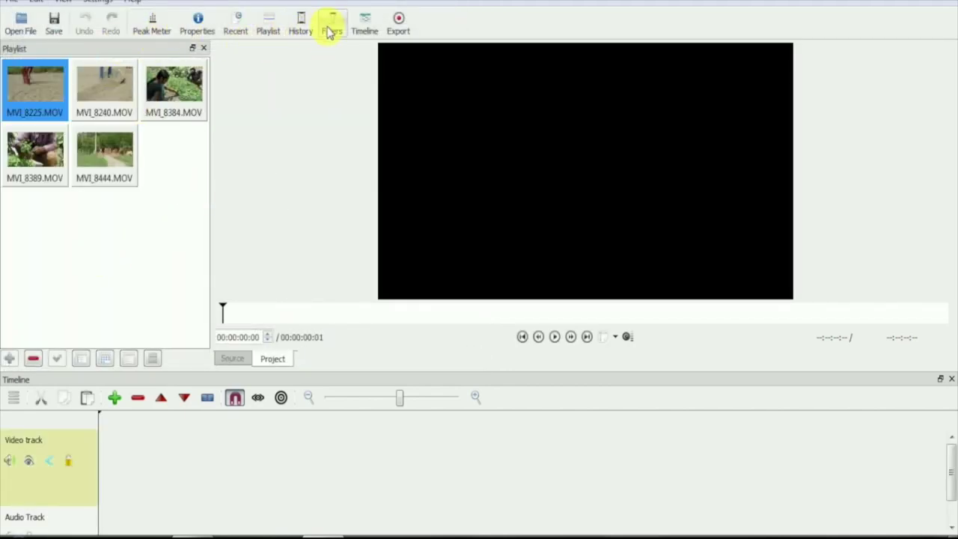
- Show the Filters panel from the View menu, docked beside the Playlist
left_click(63, 3)
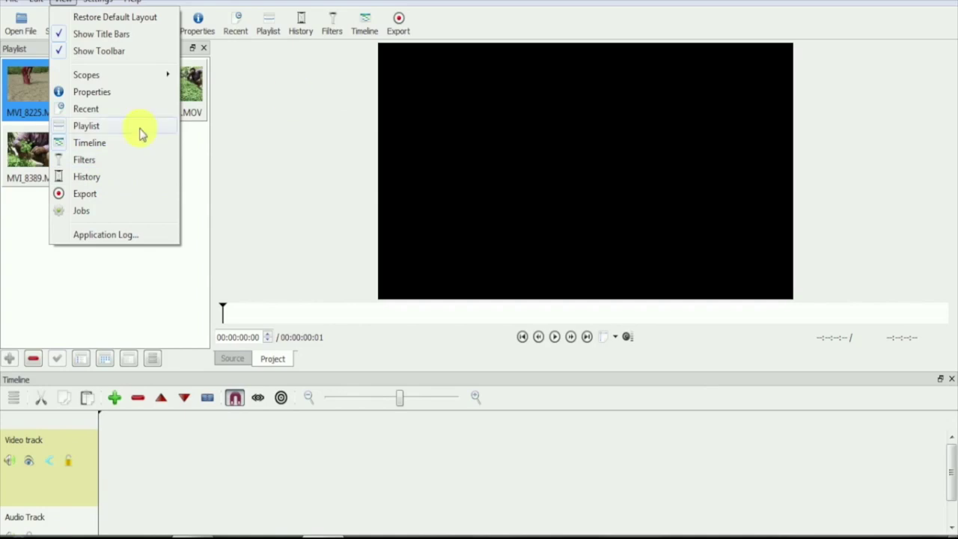
left_click(103, 166)
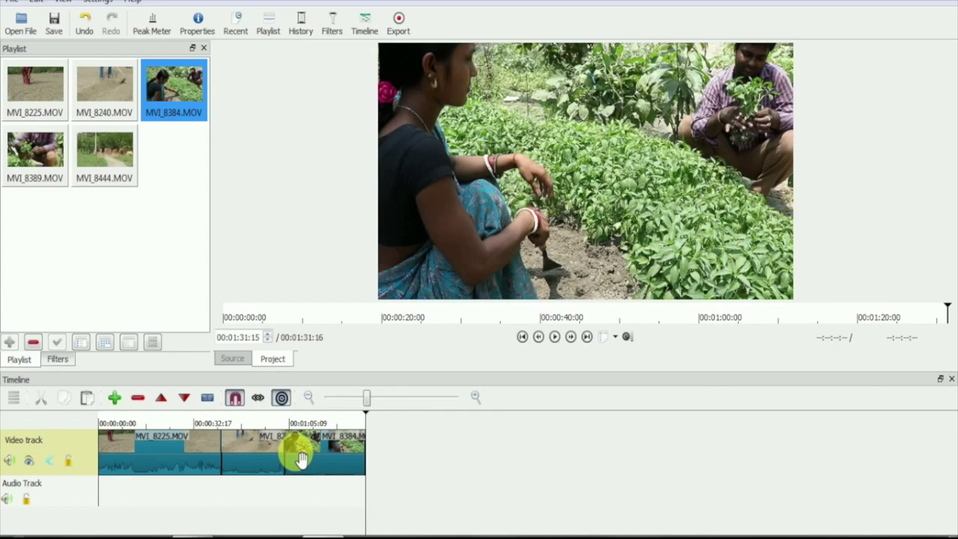
- Select clip MVI_8225 and bring up its list of available filters
left_click(185, 453)
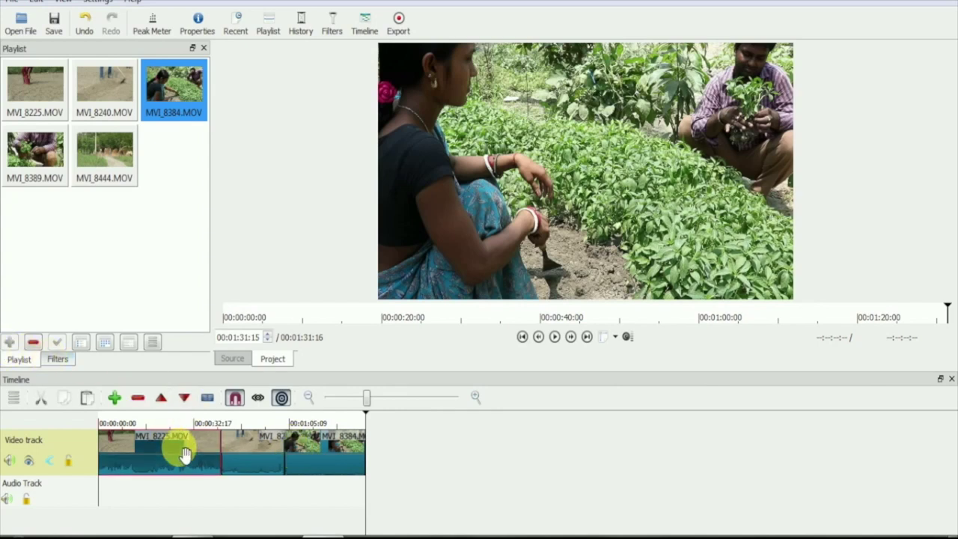
left_click(58, 359)
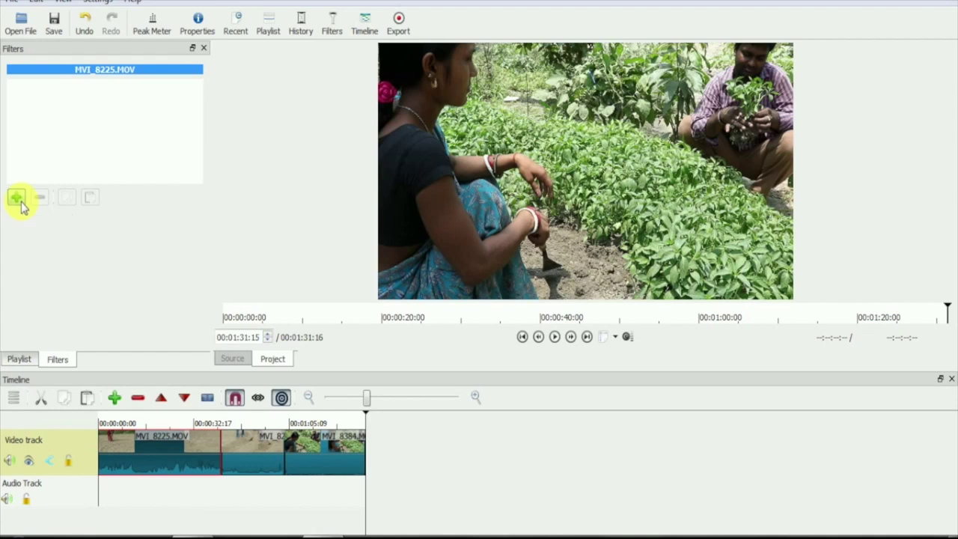
left_click(16, 198)
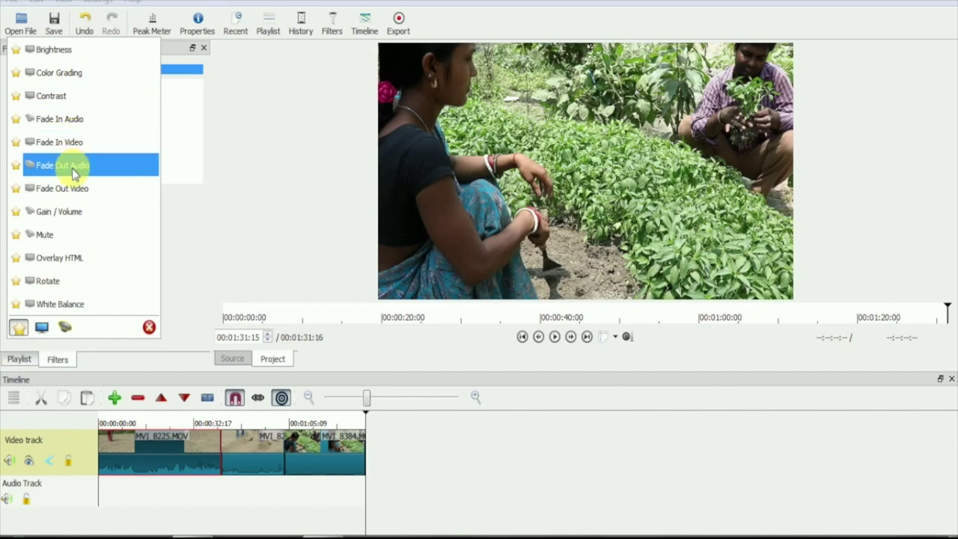
- Browse the video and audio filter categories
left_click(42, 331)
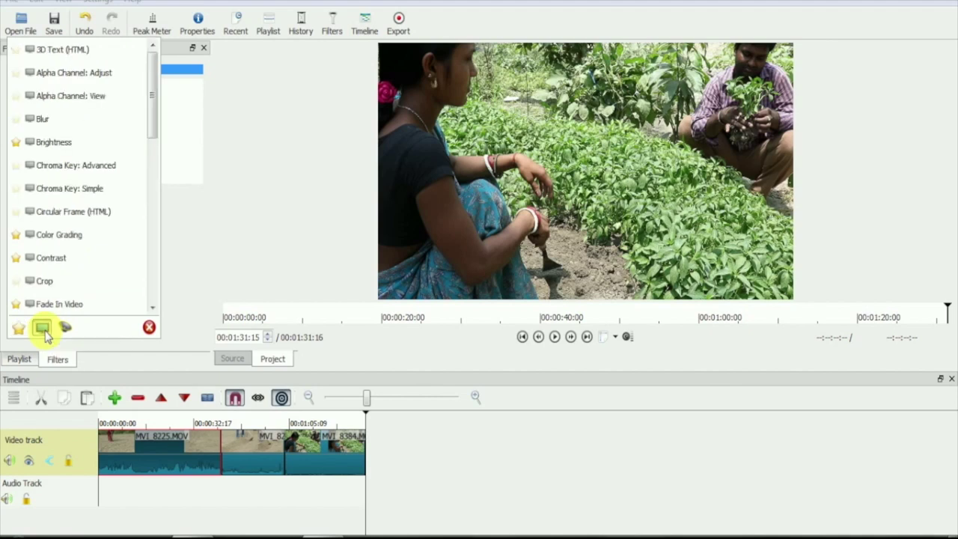
mouse_move(152, 86)
left_mouse_down()
mouse_move(149, 214)
mouse_move(65, 333)
left_mouse_up()
left_click(66, 330)
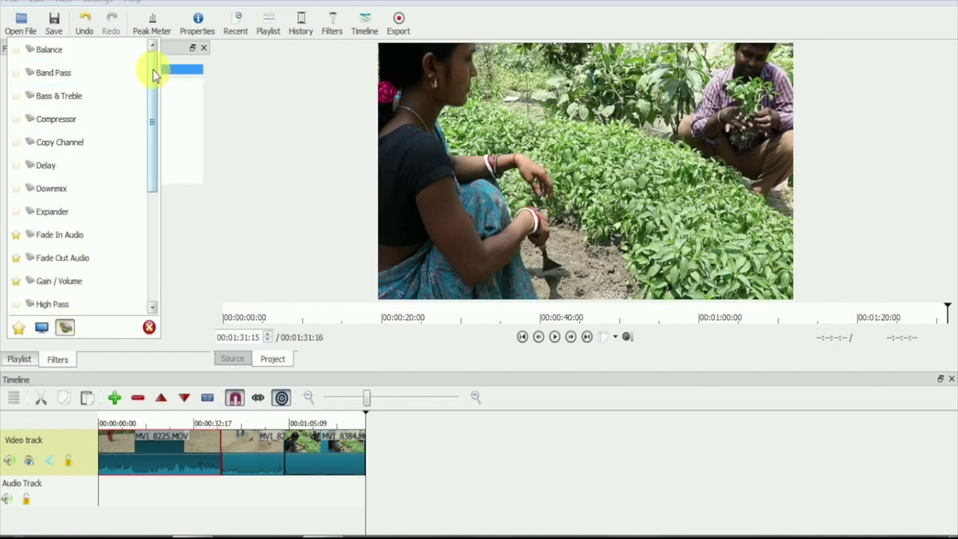
mouse_move(152, 70)
left_mouse_down()
mouse_move(149, 187)
mouse_move(153, 73)
left_mouse_up()
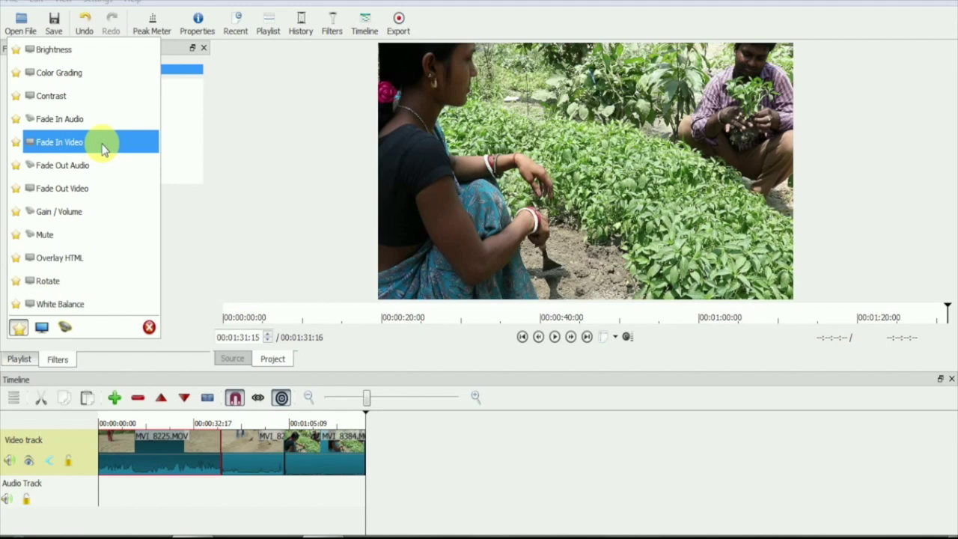
- Add a one-second Fade In Video filter to MVI_8225 with the playhead at the start
key("Escape")
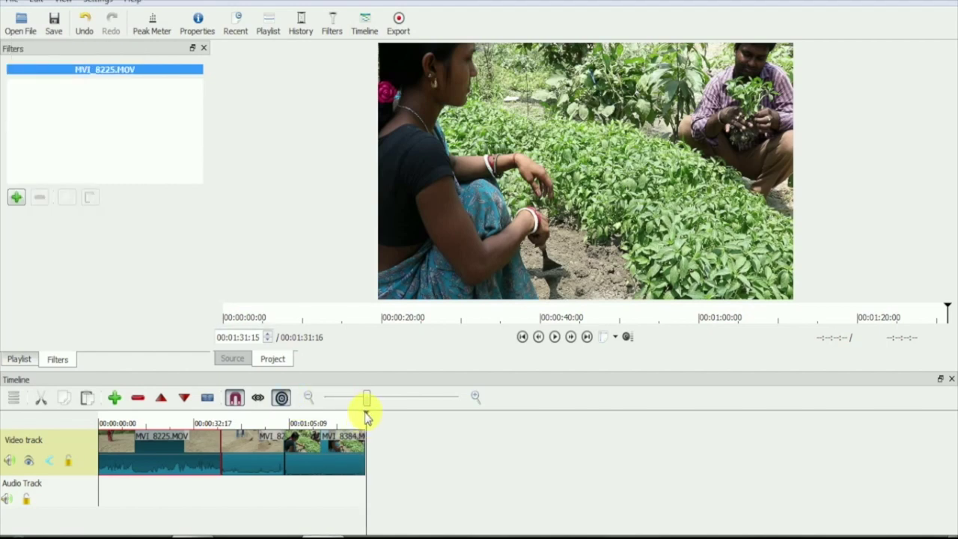
left_click_drag(349, 421, 103, 418)
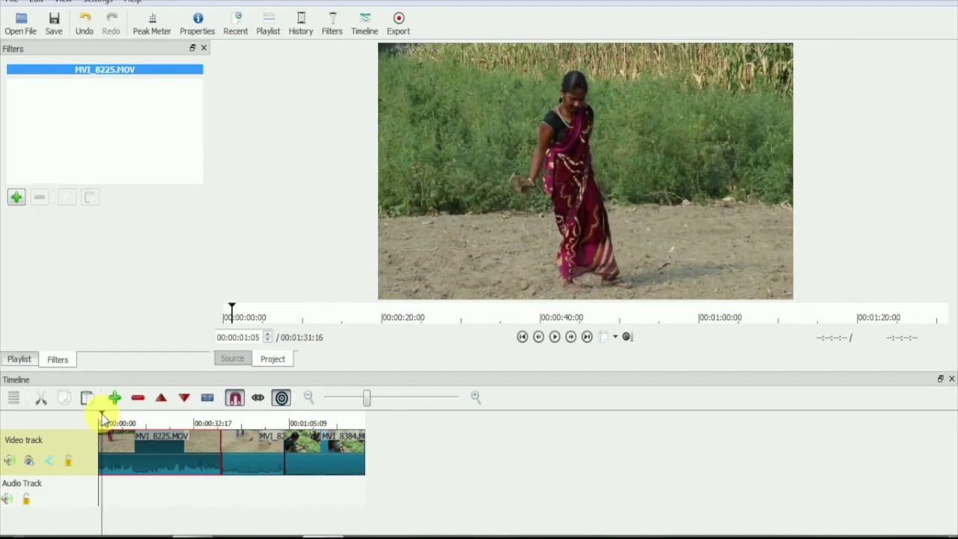
left_click_drag(103, 419, 98, 417)
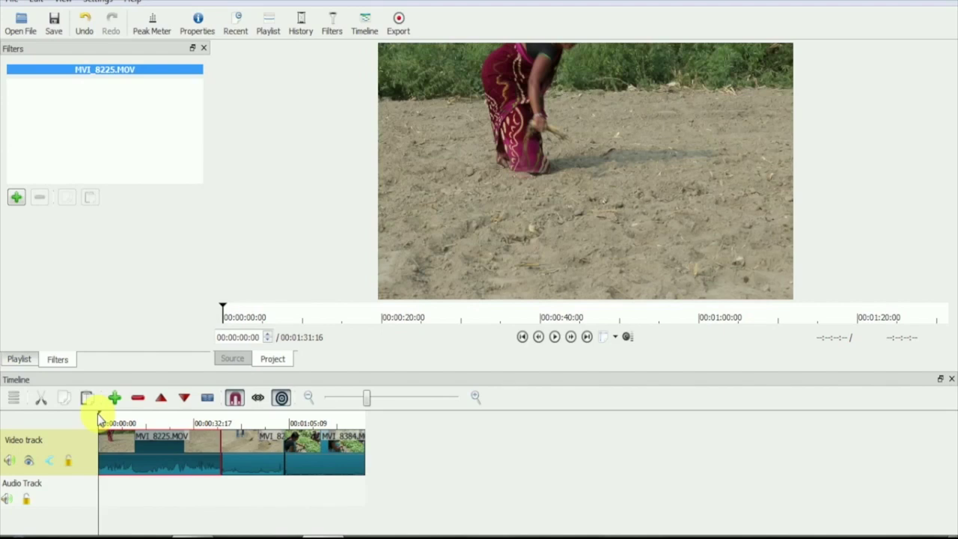
left_click(17, 197)
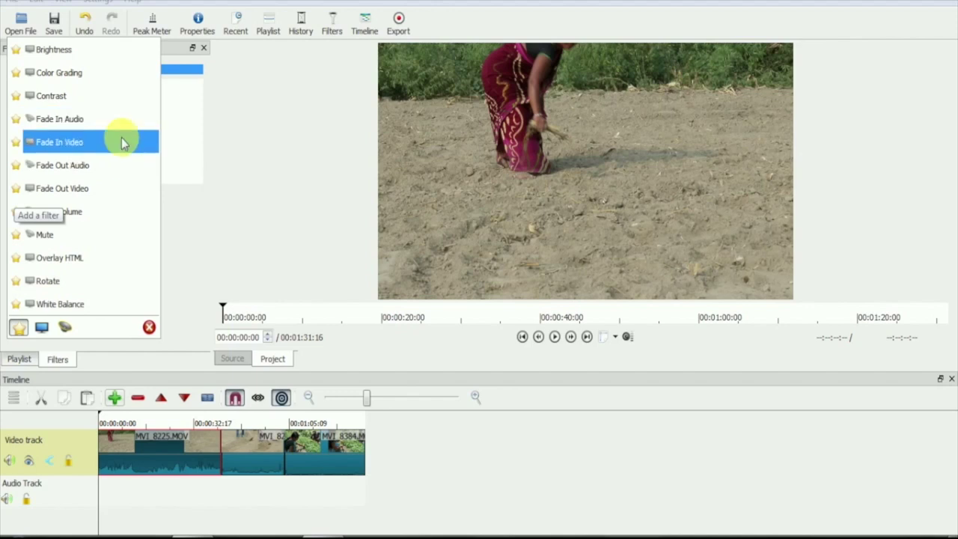
left_click(124, 148)
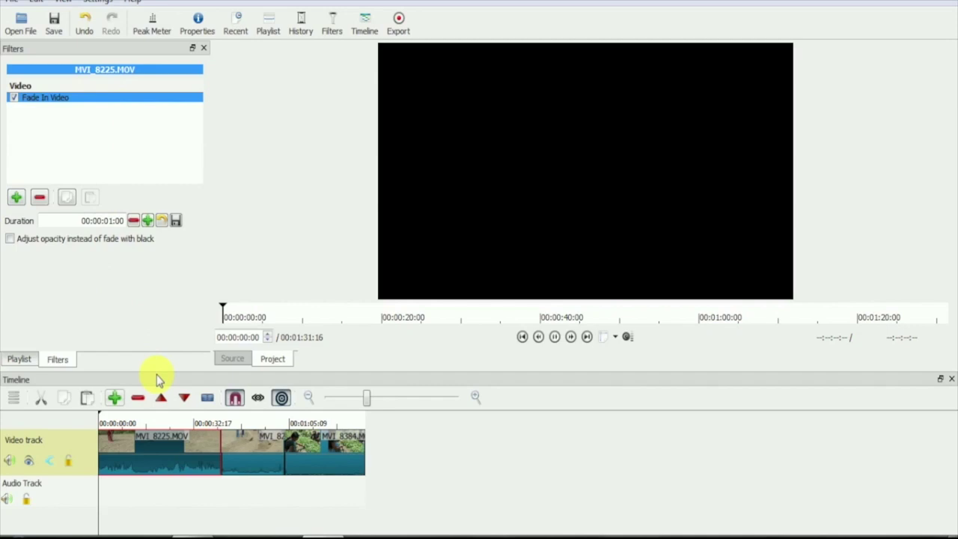
- Preview the fade-in, then move the playhead to the timeline end
key("space")
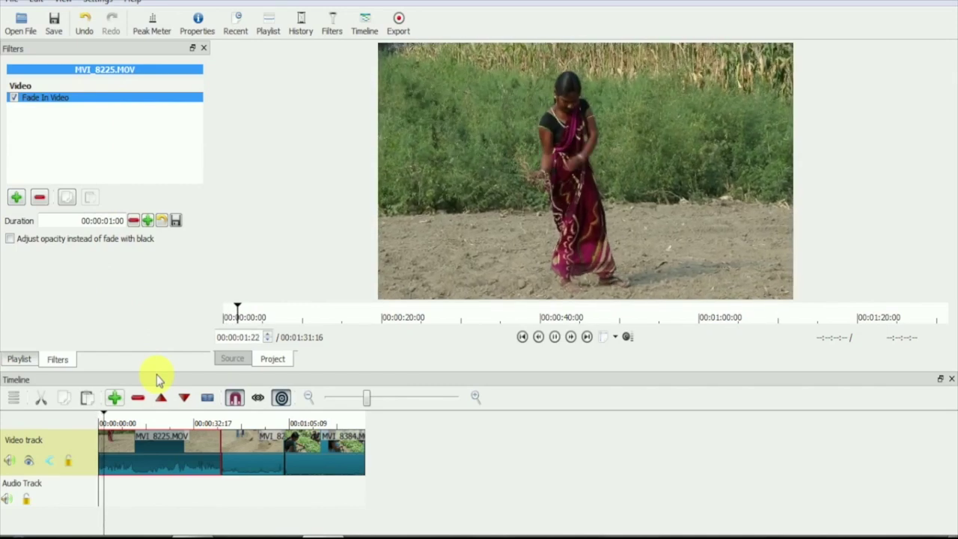
key("space")
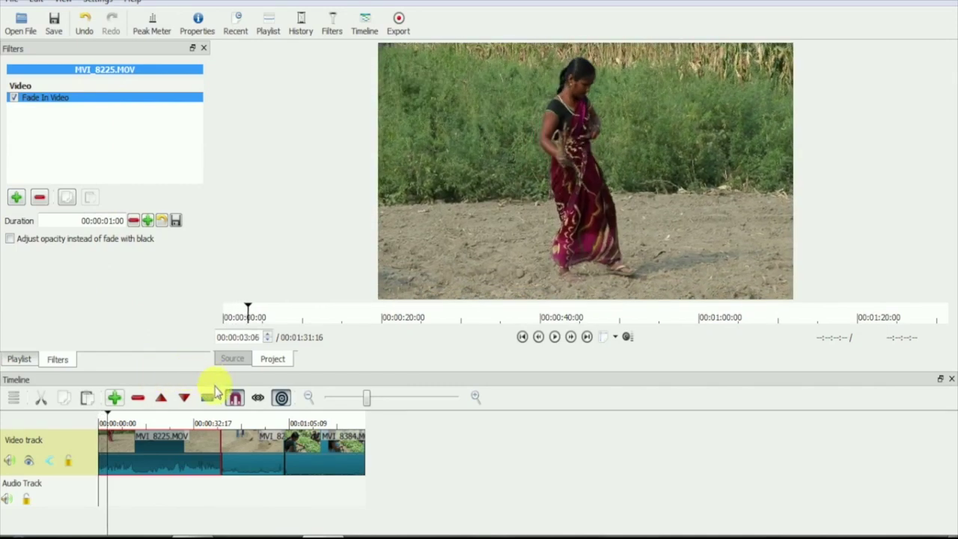
left_click(363, 415)
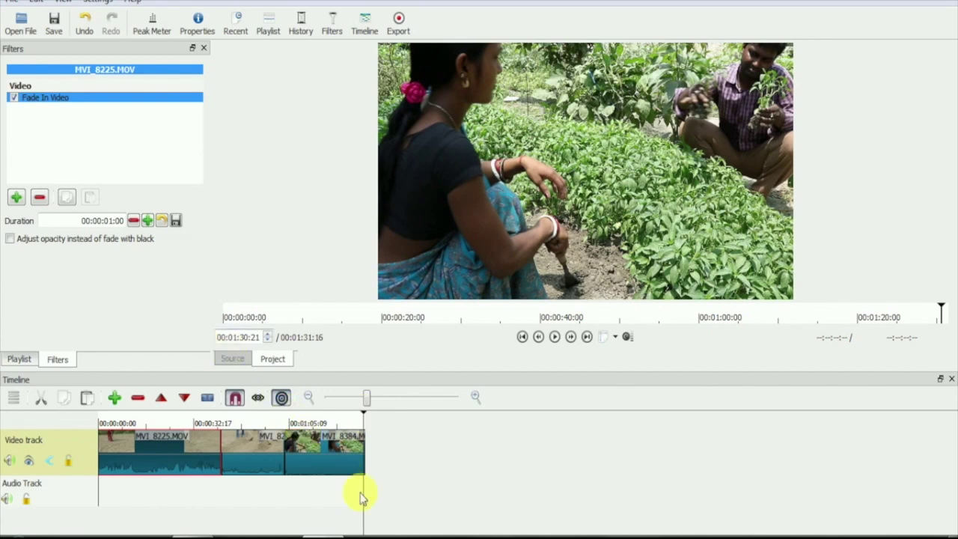
- Add a Fade Out Video filter to MVI_8384, then select MVI_8225 near its end
left_click(340, 468)
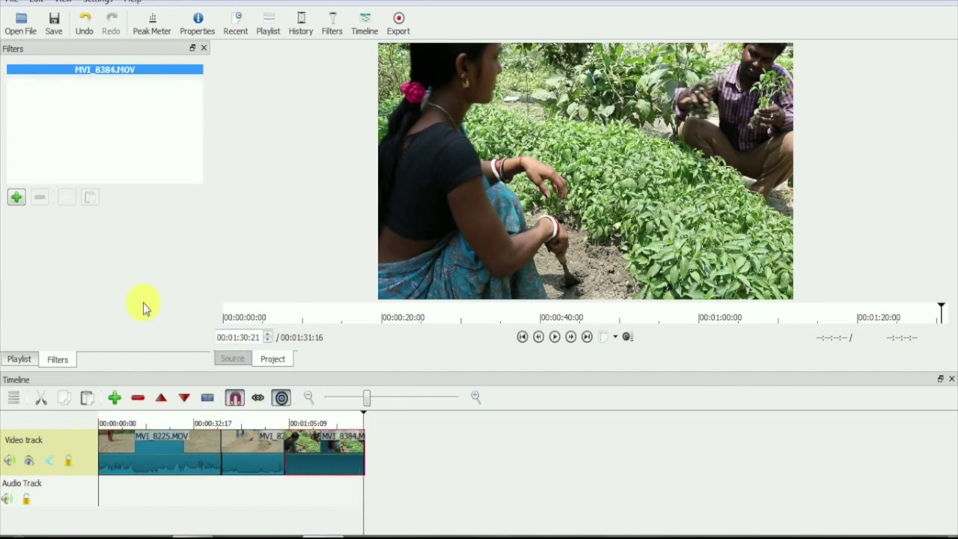
left_click(17, 198)
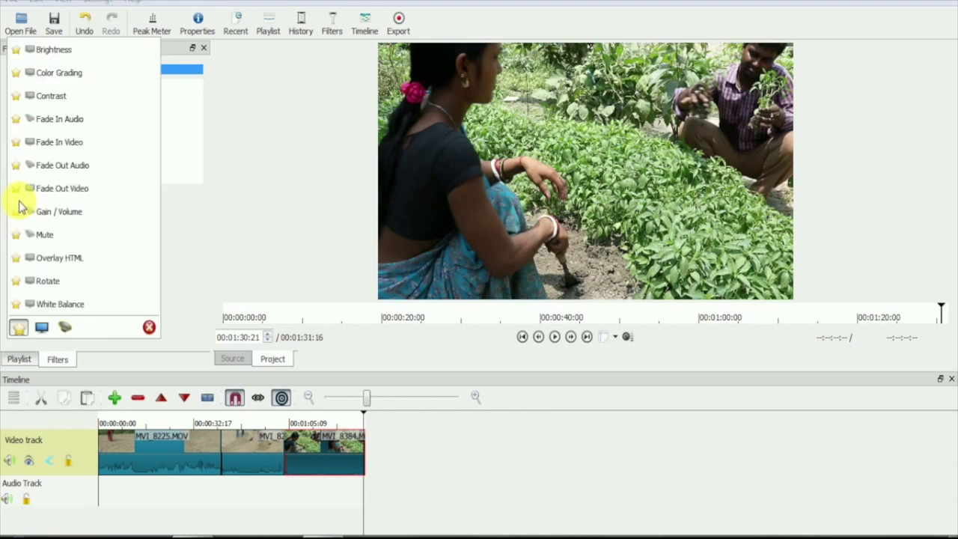
left_click(128, 197)
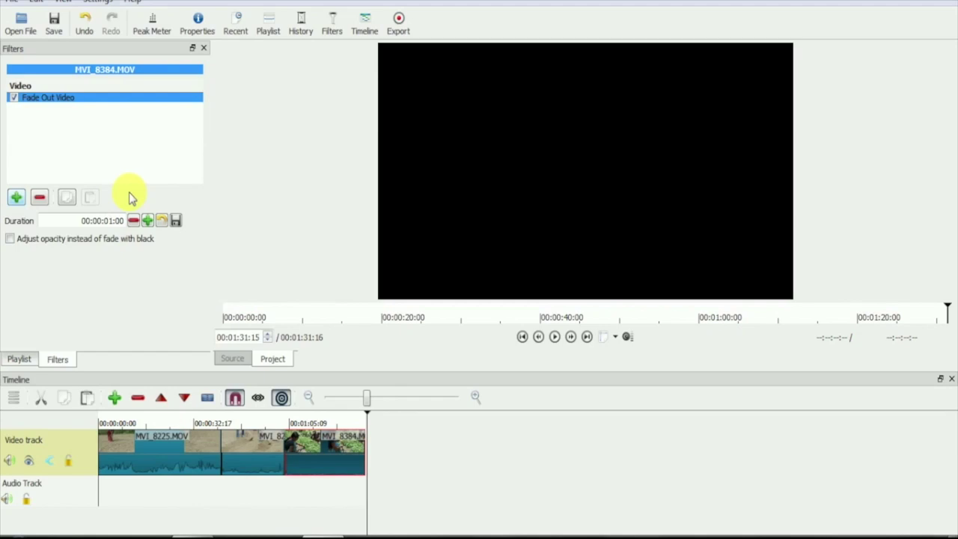
left_click(221, 424)
left_click(223, 448)
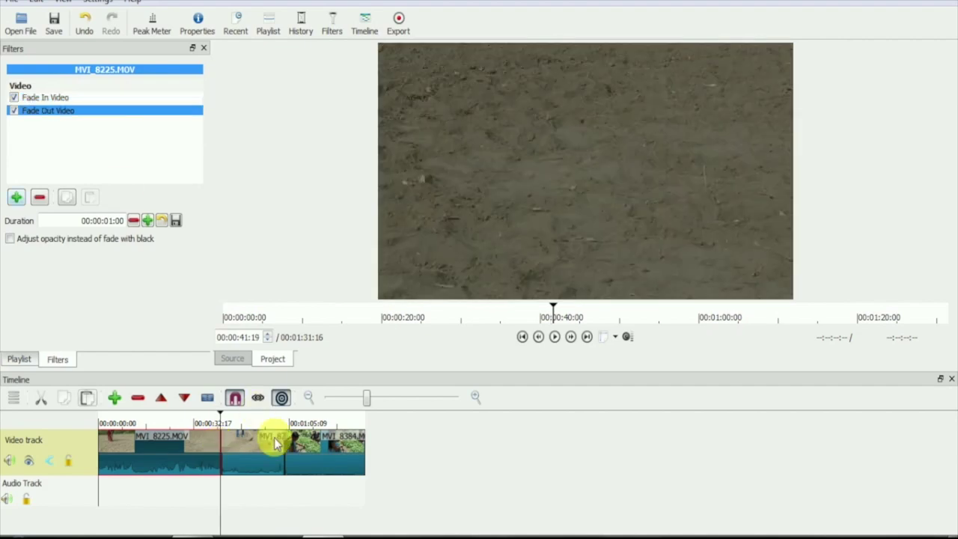
- Trim MVI_8240 and overlap it onto MVI_8225 for a crossfade, then preview the dissolve
left_click(262, 467)
mouse_move(262, 466)
left_mouse_down()
mouse_move(218, 452)
mouse_move(216, 468)
left_mouse_up()
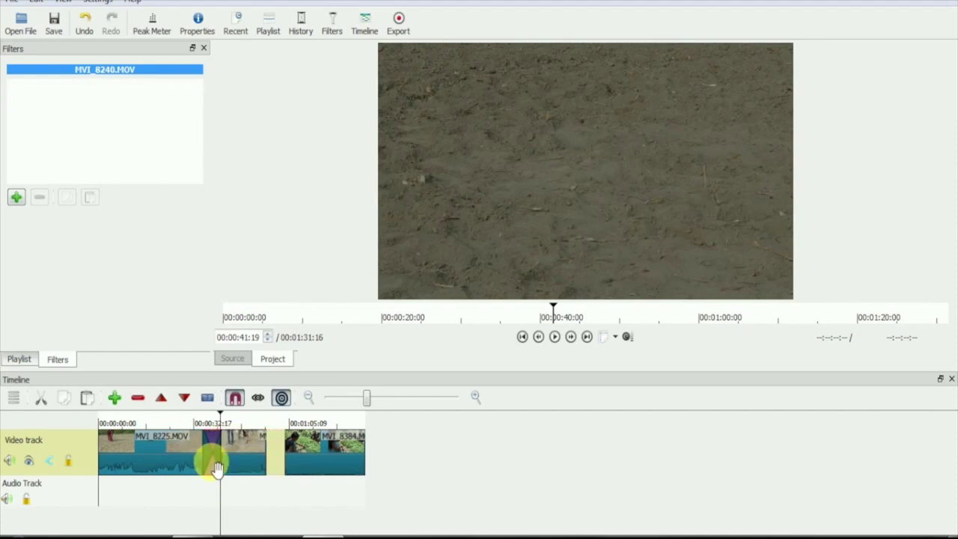
left_click(194, 419)
key("space")
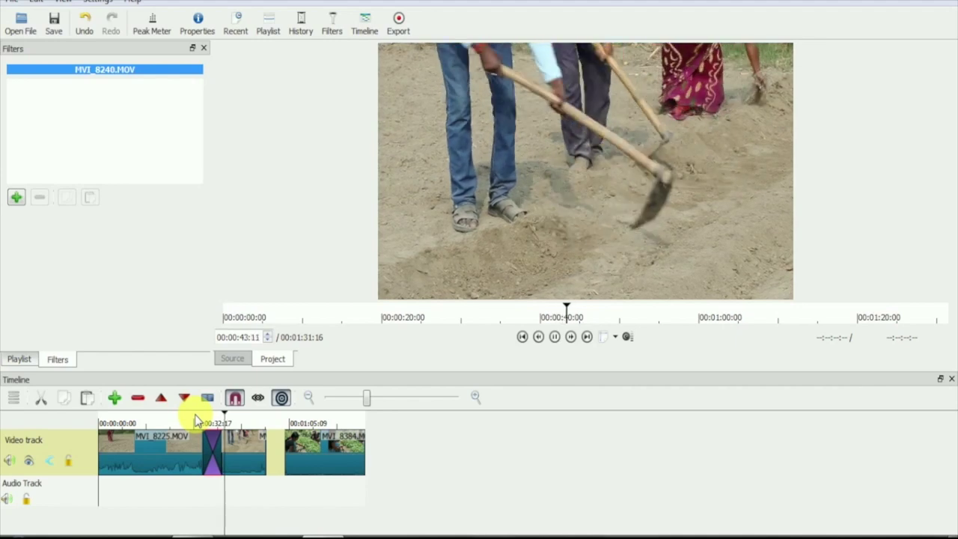
key("ctrl+z")
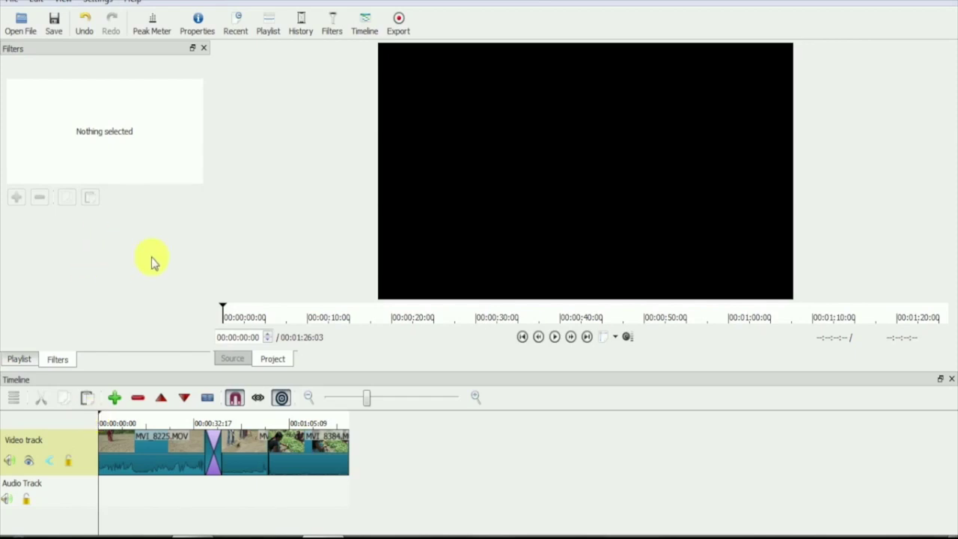
- Open the chili image download.jpg from the Sample videos_Shotcut folder
left_click(18, 23)
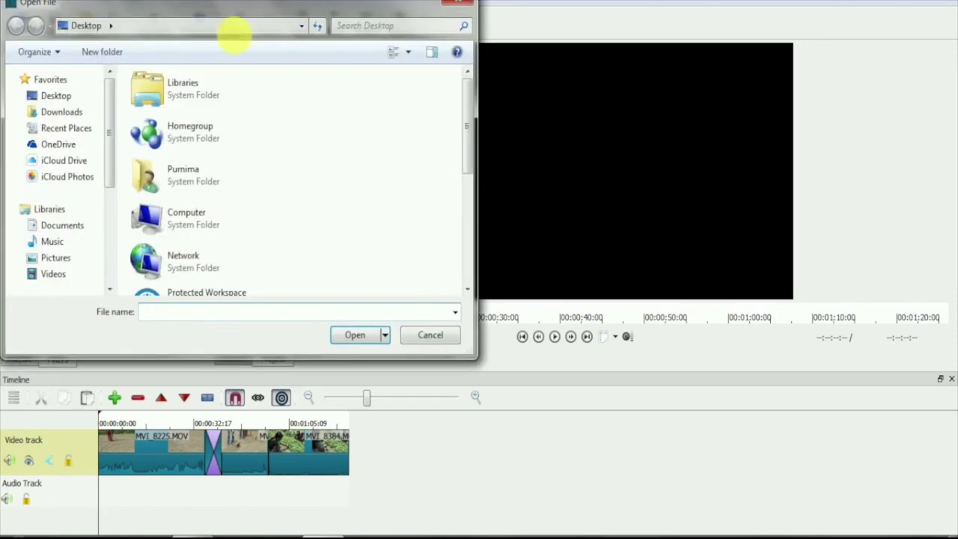
left_click(210, 251)
scroll(209, 252, "down", 3)
scroll(209, 251, "down", 1)
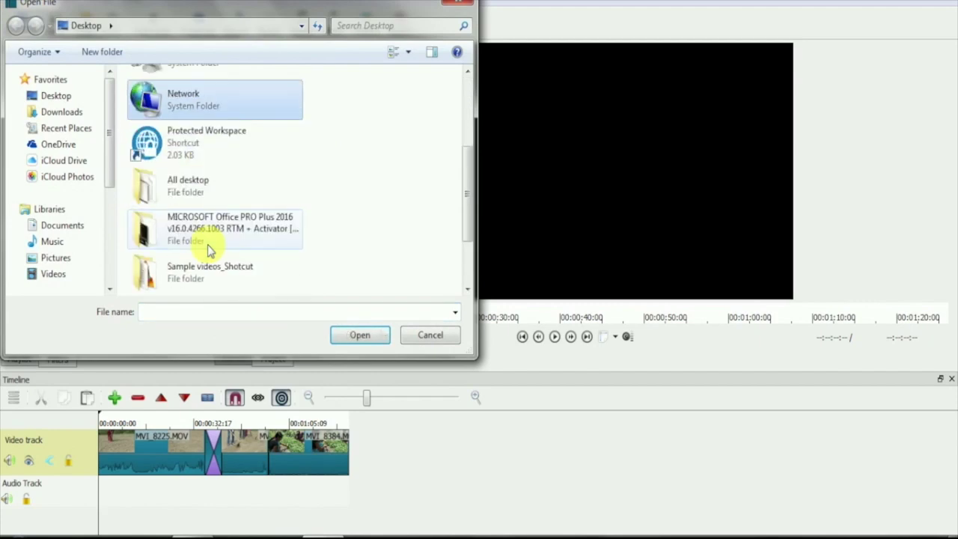
double_click(209, 267)
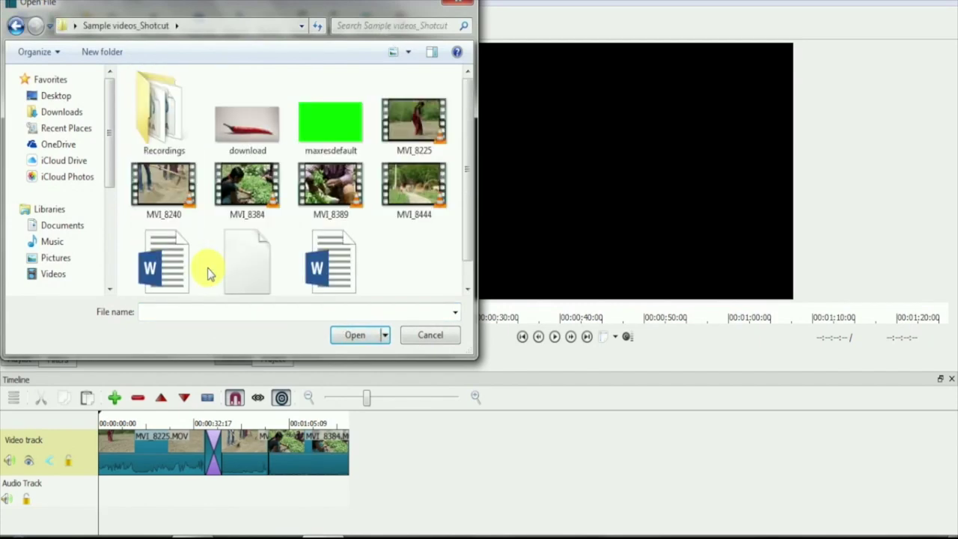
double_click(247, 131)
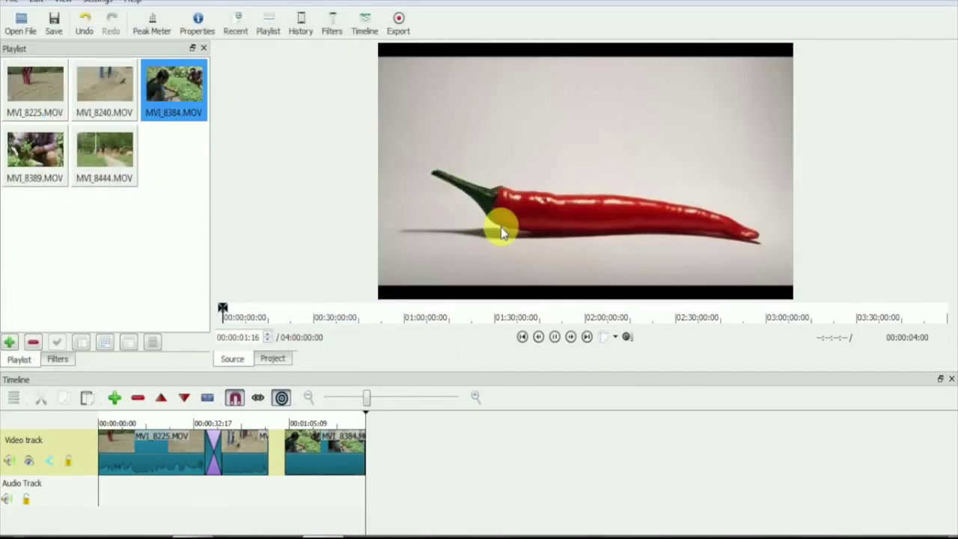
- Place download.jpg at the end of the timeline and lengthen it
left_click_drag(507, 207, 401, 440)
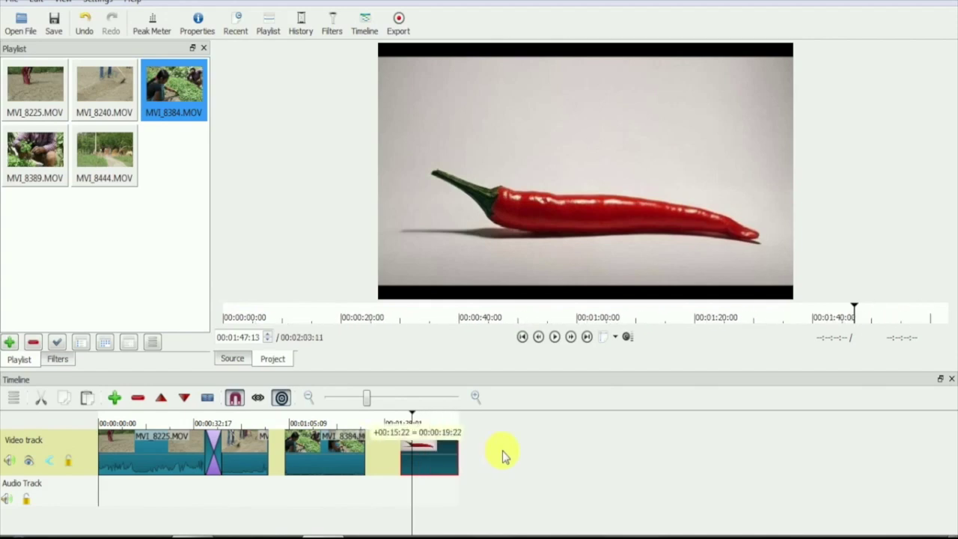
left_click_drag(419, 451, 495, 451)
mouse_move(410, 416)
left_mouse_down()
mouse_move(440, 416)
mouse_move(409, 416)
left_mouse_up()
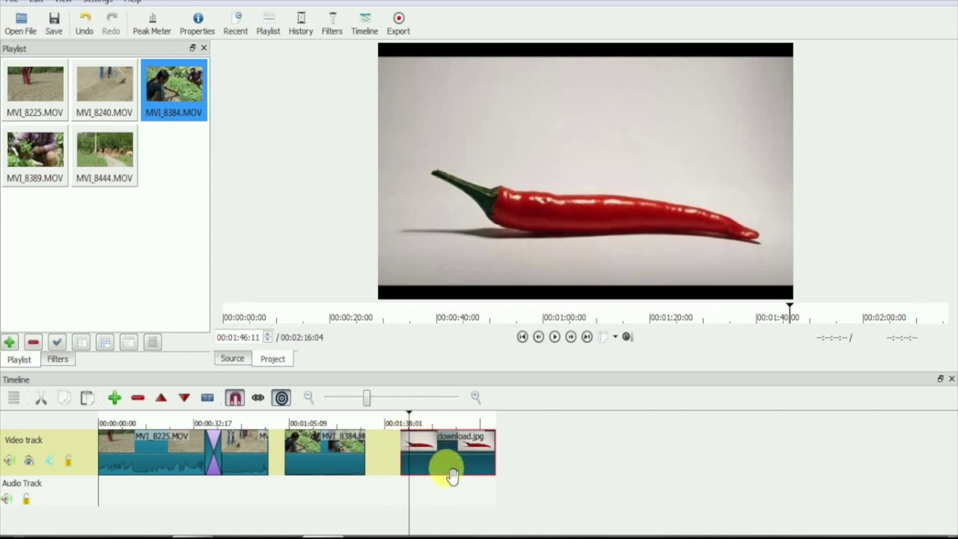
- Add the Text video filter to the download.jpg chili image clip
left_click(69, 362)
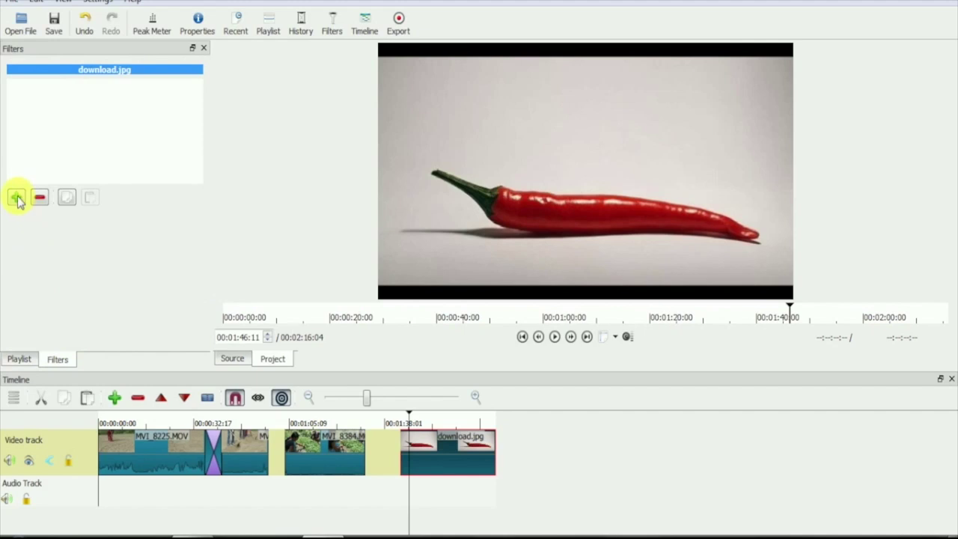
left_click(16, 197)
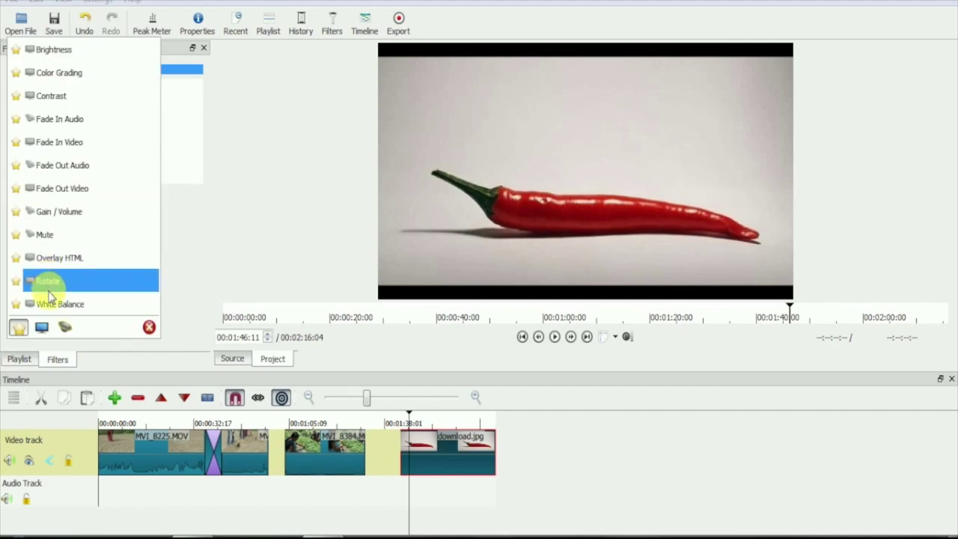
left_click(41, 327)
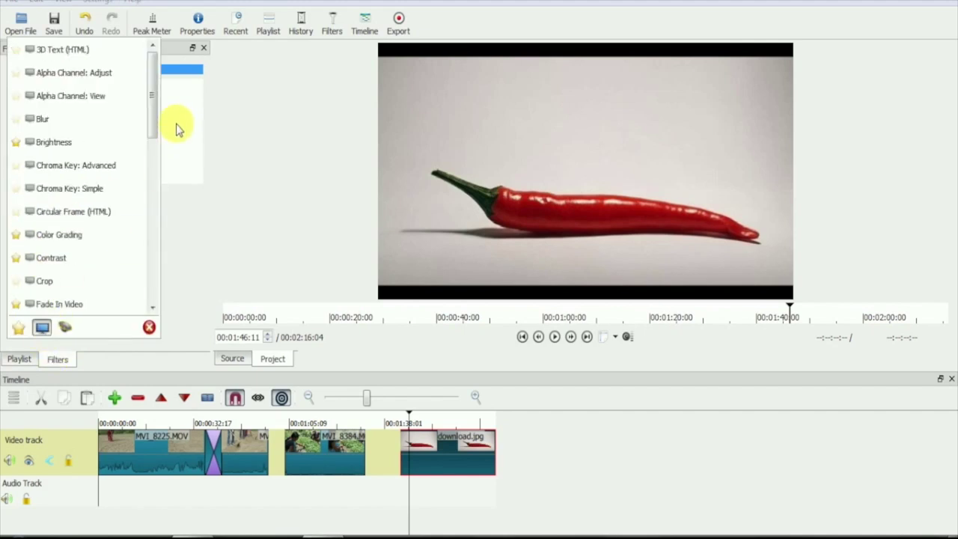
left_click_drag(153, 112, 148, 274)
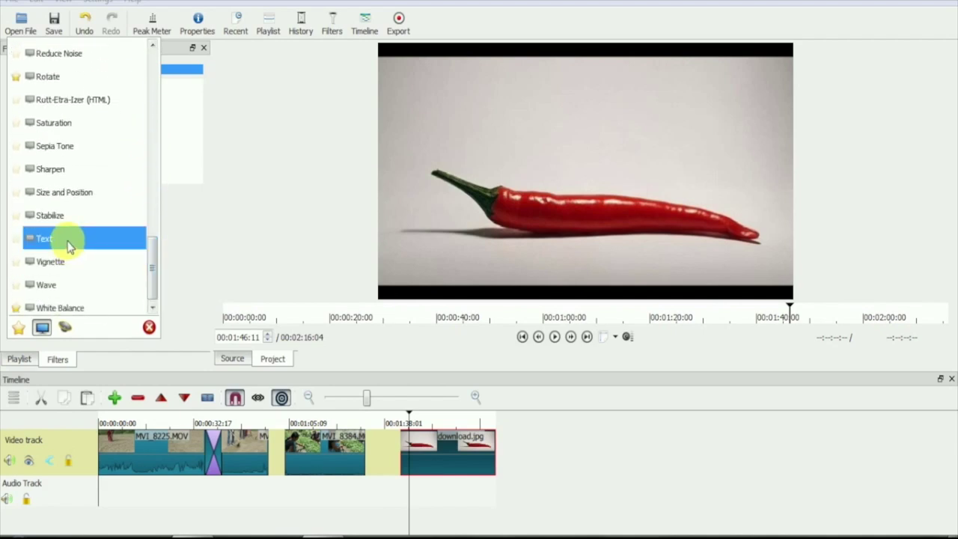
left_click(67, 247)
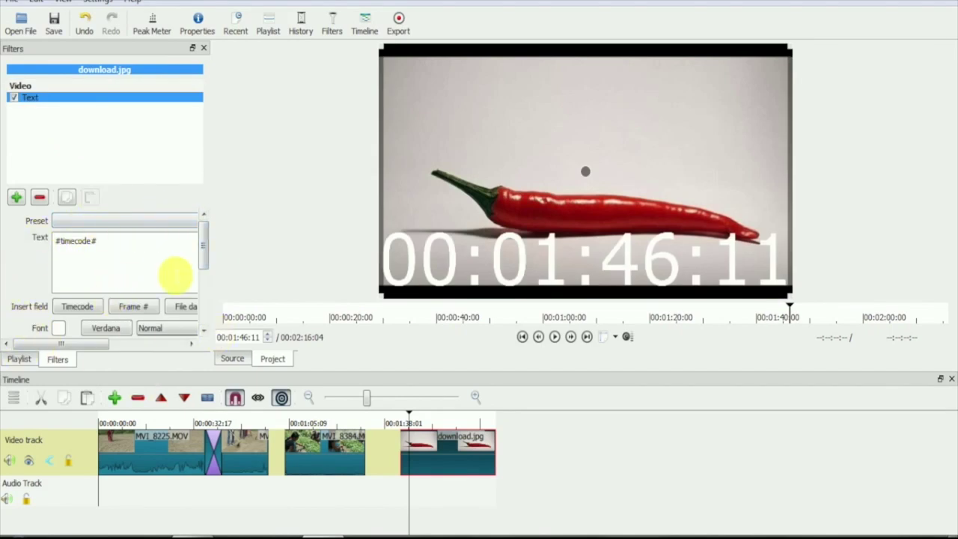
- Replace the #timecode# placeholder with the title text 'shotcut tutorial'
mouse_move(205, 247)
left_mouse_down()
mouse_move(207, 301)
mouse_move(207, 246)
left_mouse_up()
left_click(150, 255)
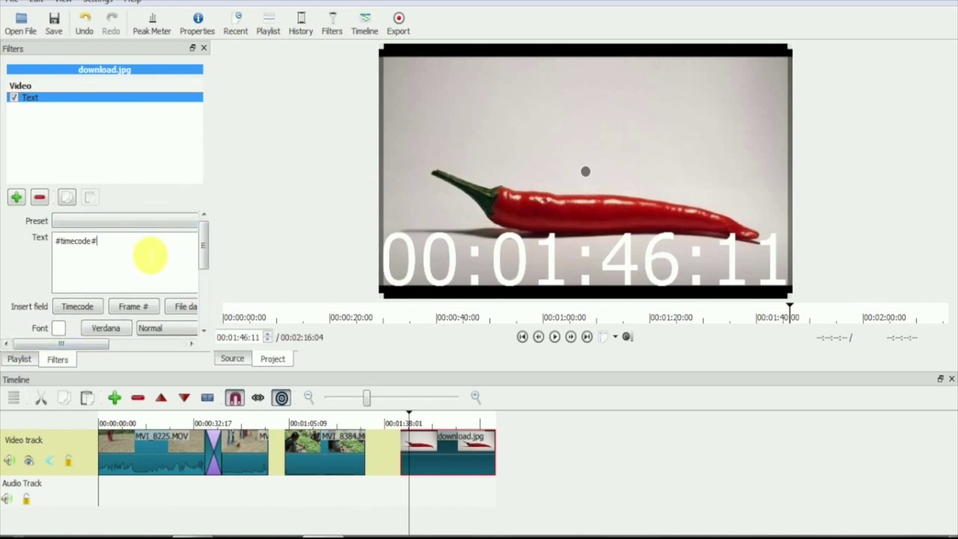
key("BackSpace")
key("BackSpace")
key("BackSpace")
key("BackSpace")
key("BackSpace")
key("BackSpace")
type("shot")
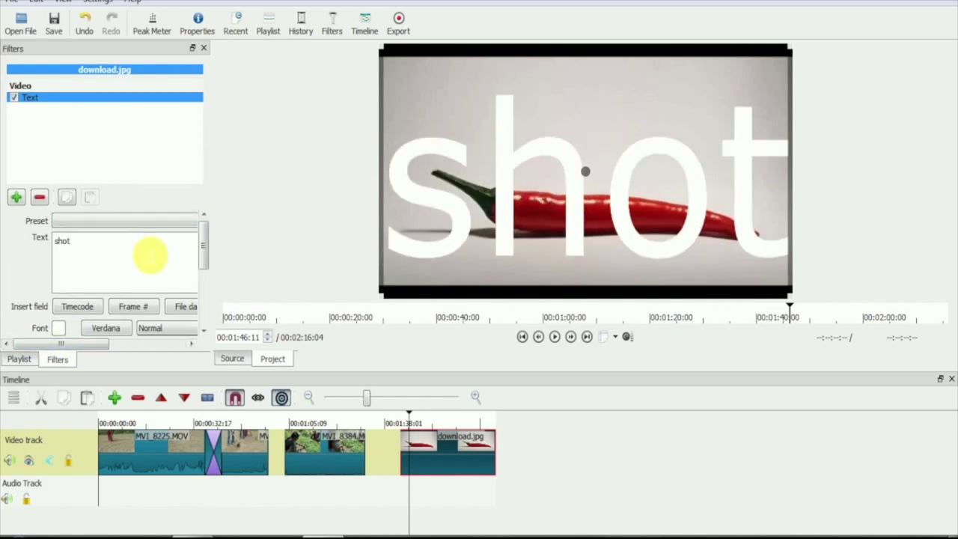
type("cut tutorial.")
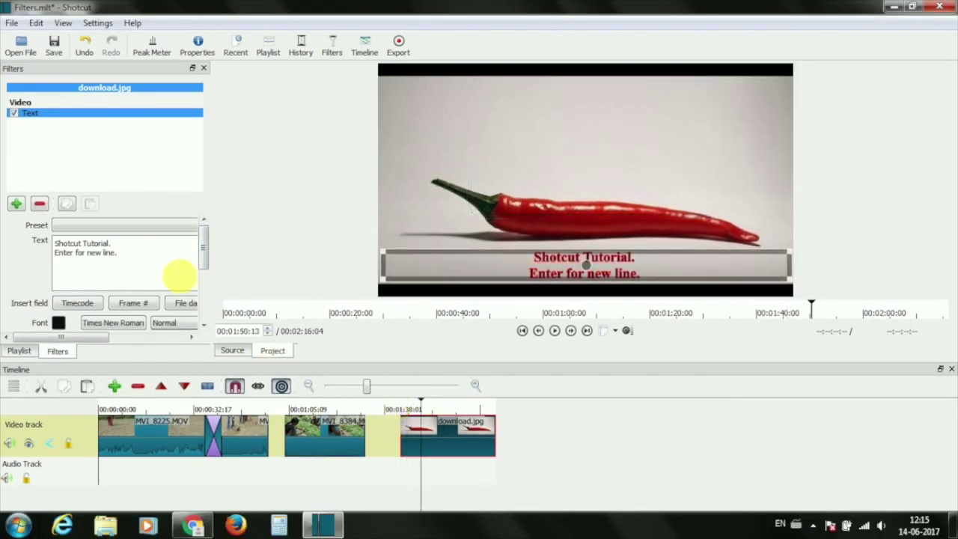
- Set the title's background colour to white
scroll(202, 331, "down", 2)
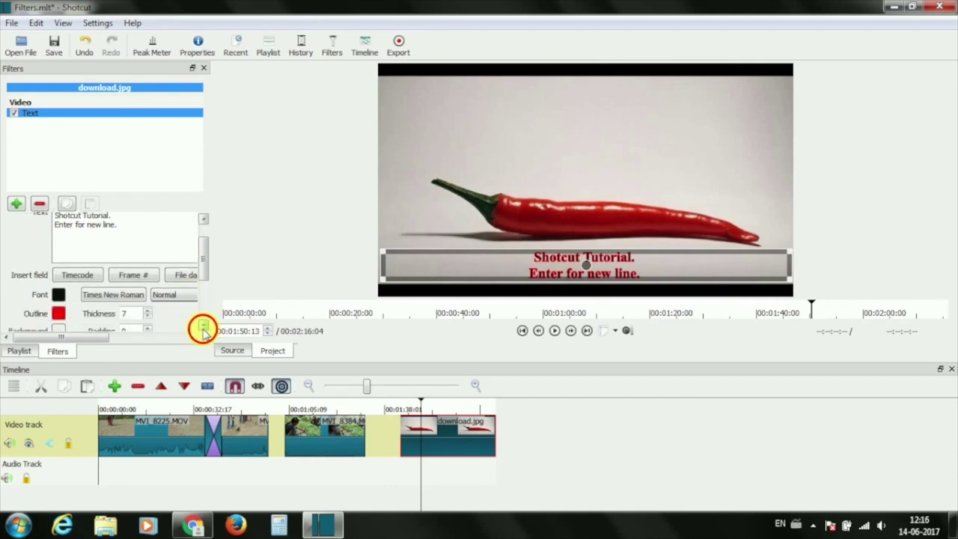
scroll(202, 331, "down", 2)
scroll(202, 331, "down", 1)
left_click(59, 275)
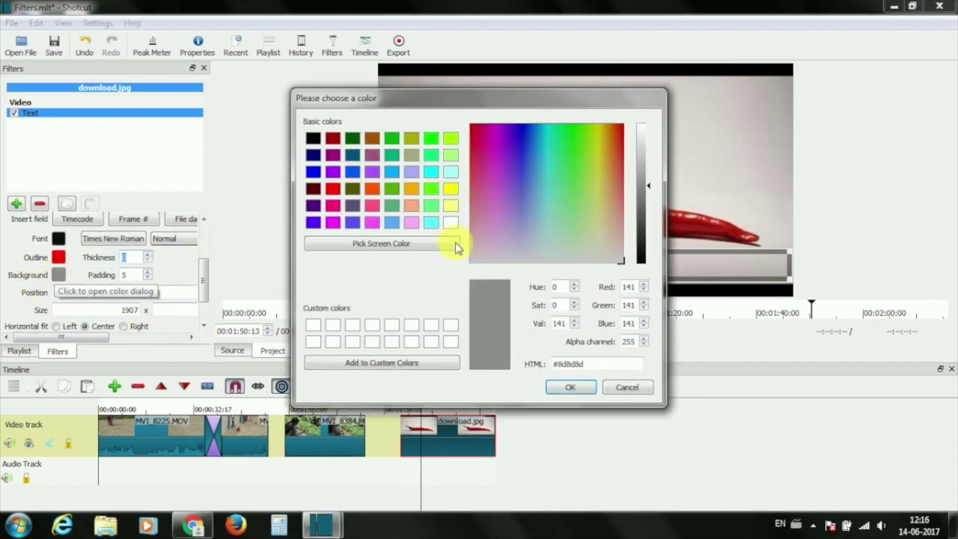
left_click(645, 131)
left_click(568, 387)
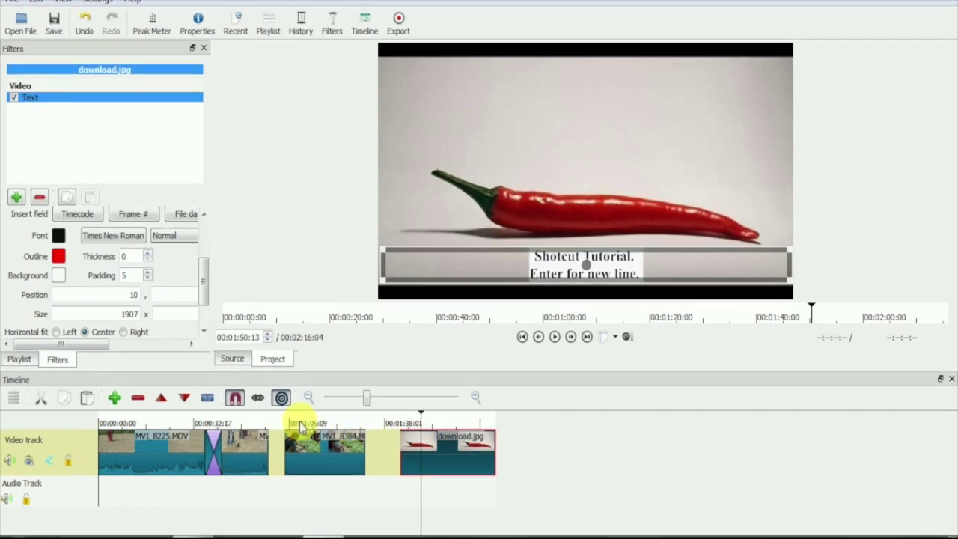
- Select the MVI_8384 clip and play it up to the split point near 1:14
left_click(299, 423)
key("space")
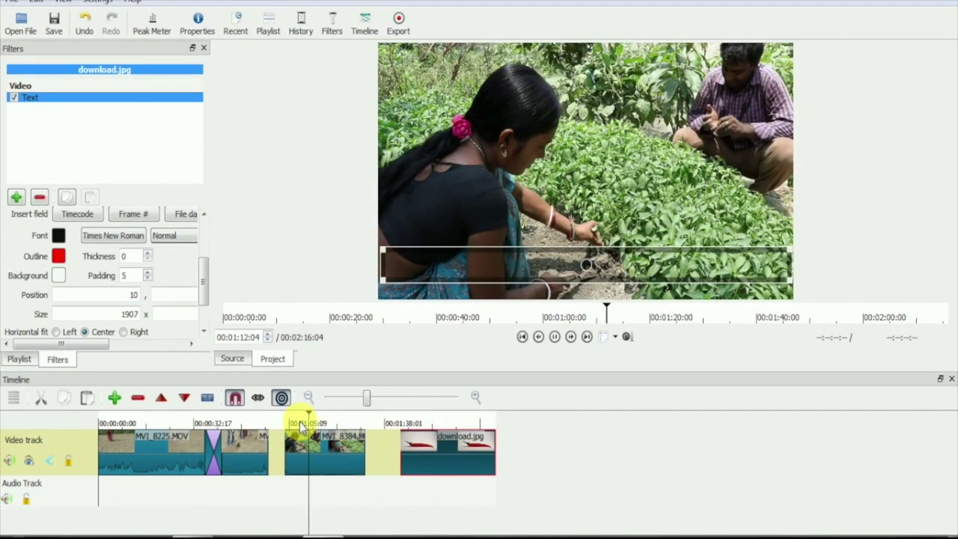
key("space")
left_click(341, 476)
key("space")
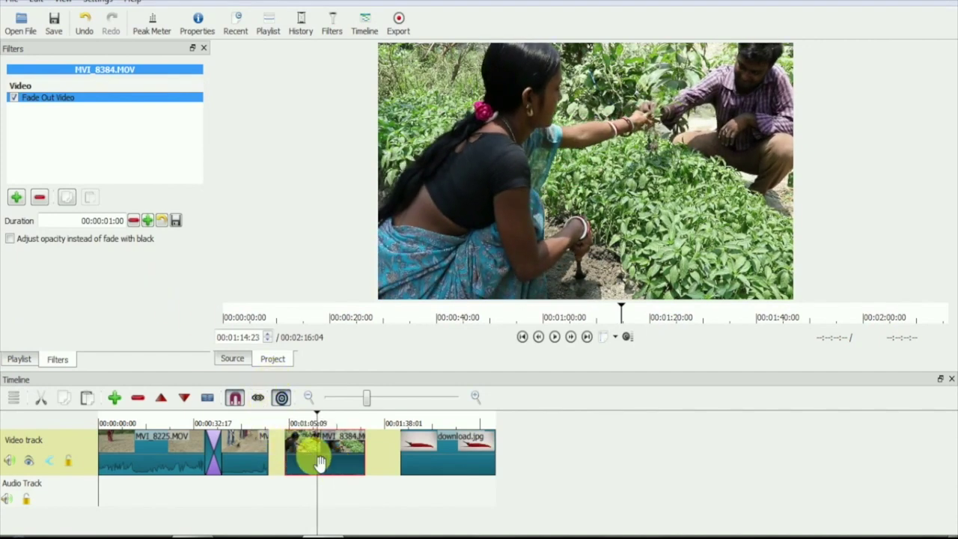
- Add a Text filter to MVI_8384 reading 'Split the clip and add text.'
left_click(16, 198)
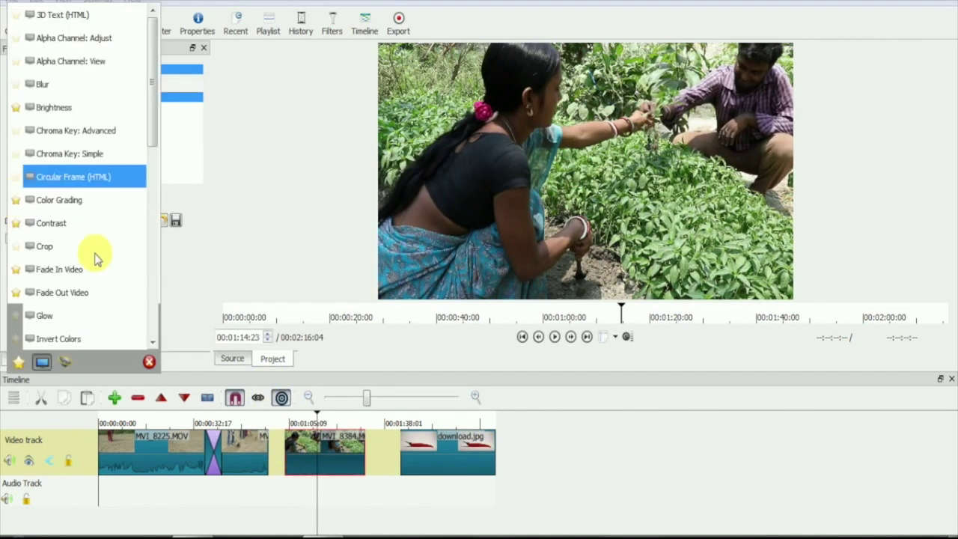
left_click_drag(154, 118, 147, 324)
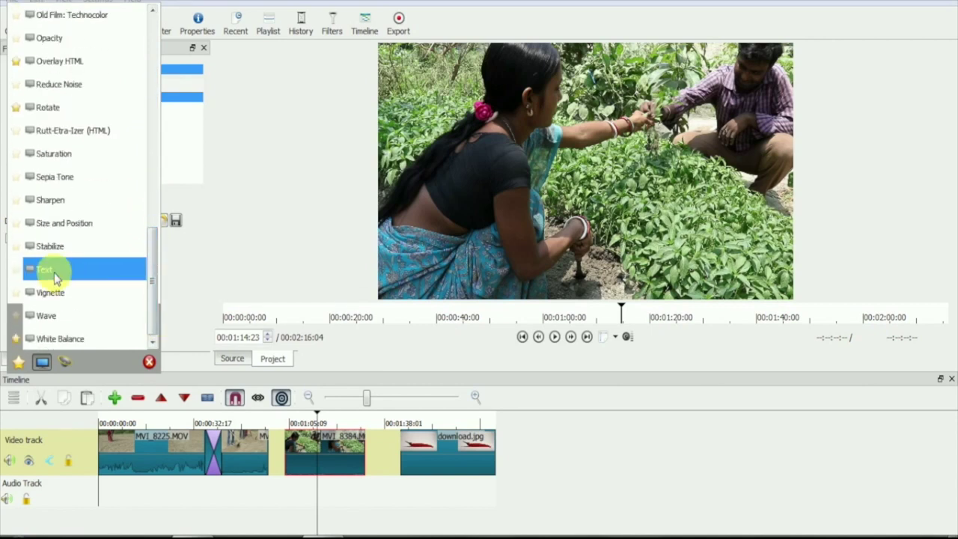
left_click(51, 268)
triple_click(121, 259)
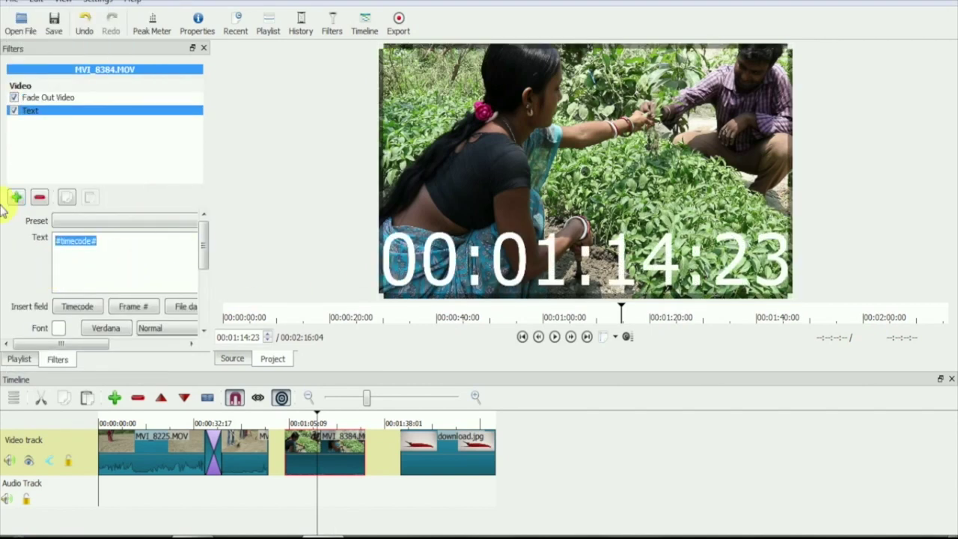
type("Split the clip and ad")
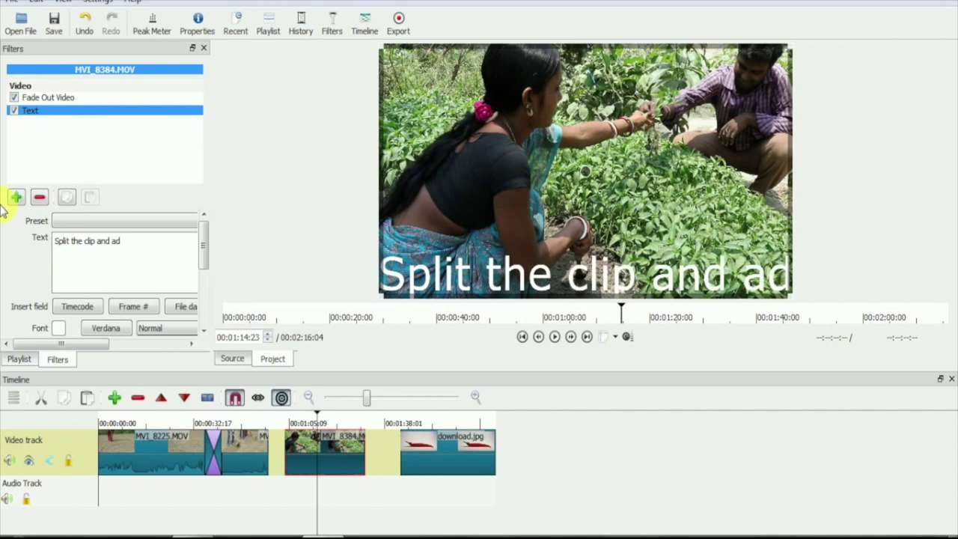
type("d text.")
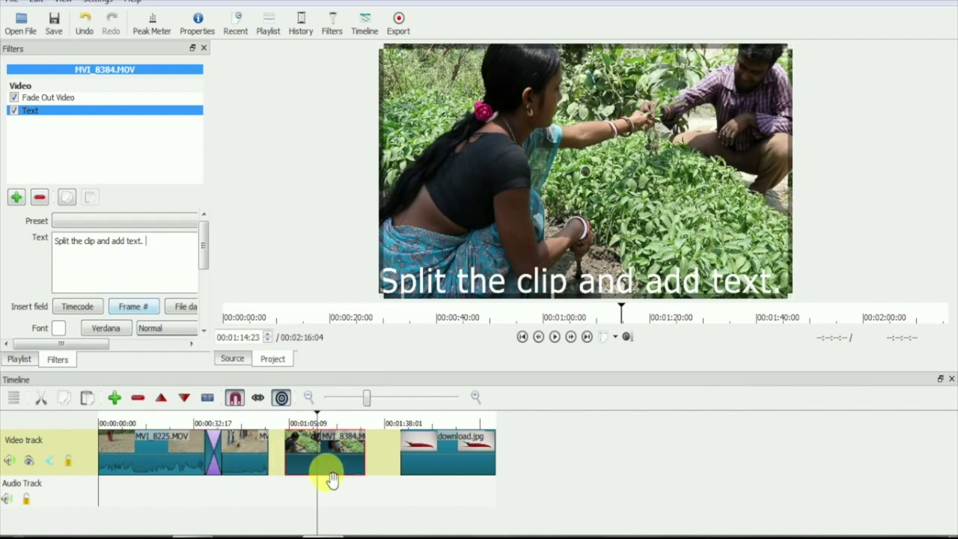
- Split MVI_8384 at the playhead and remove the Text filter from its second half
key("s")
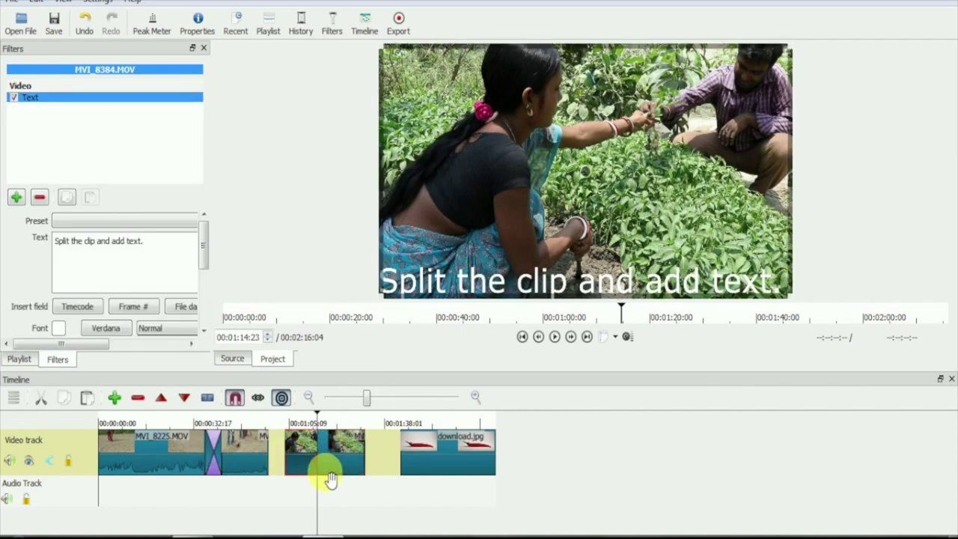
left_click(303, 467)
left_click(327, 460)
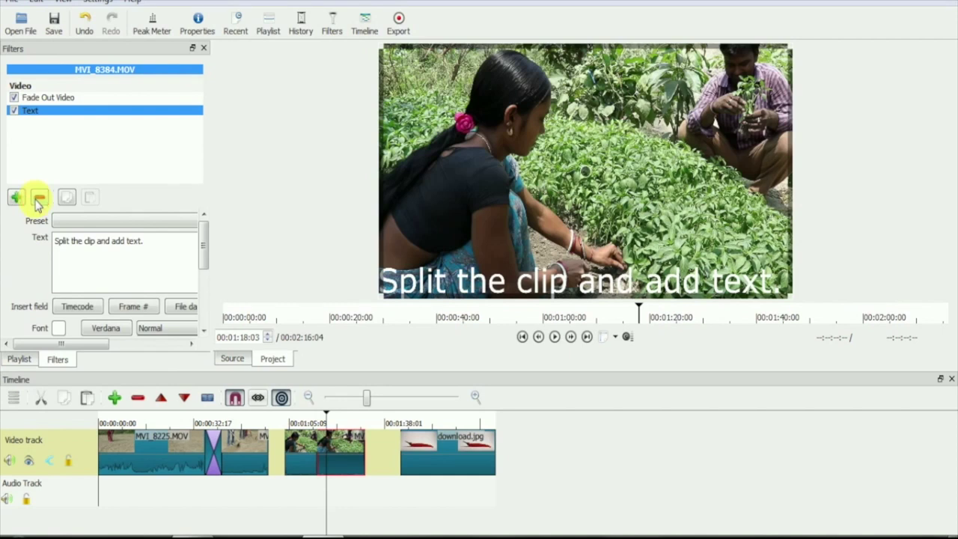
left_click(39, 198)
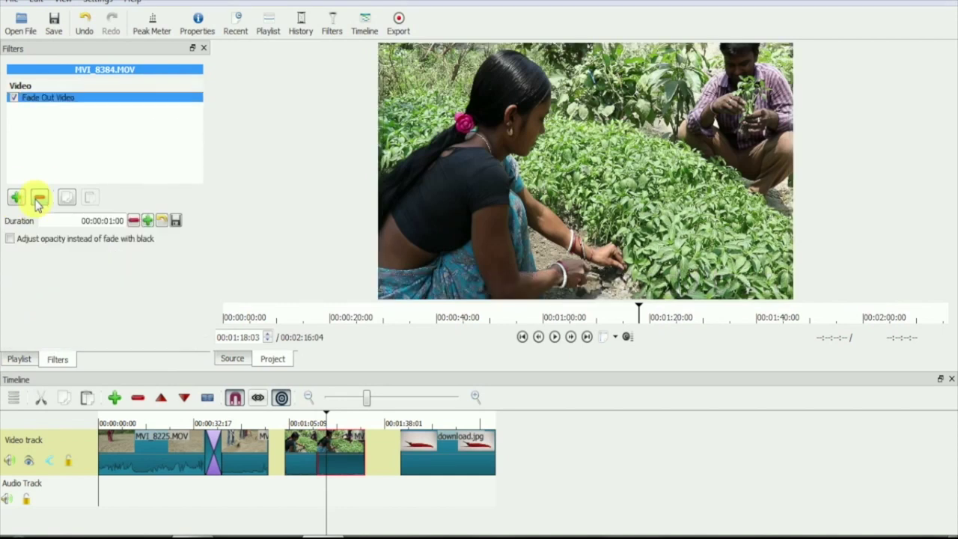
- Play back from about 1:07 across the split to check the caption
left_click(290, 423)
key("space")
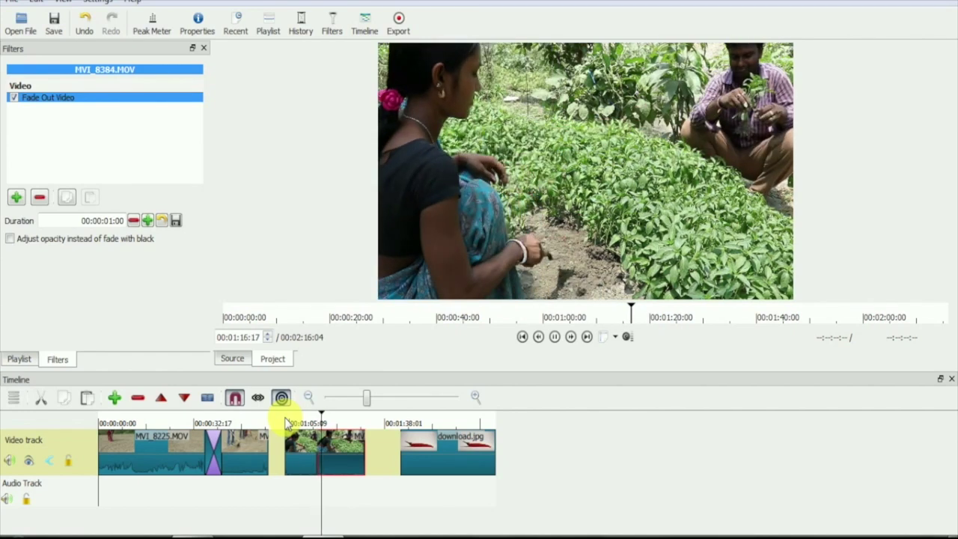
key("space")
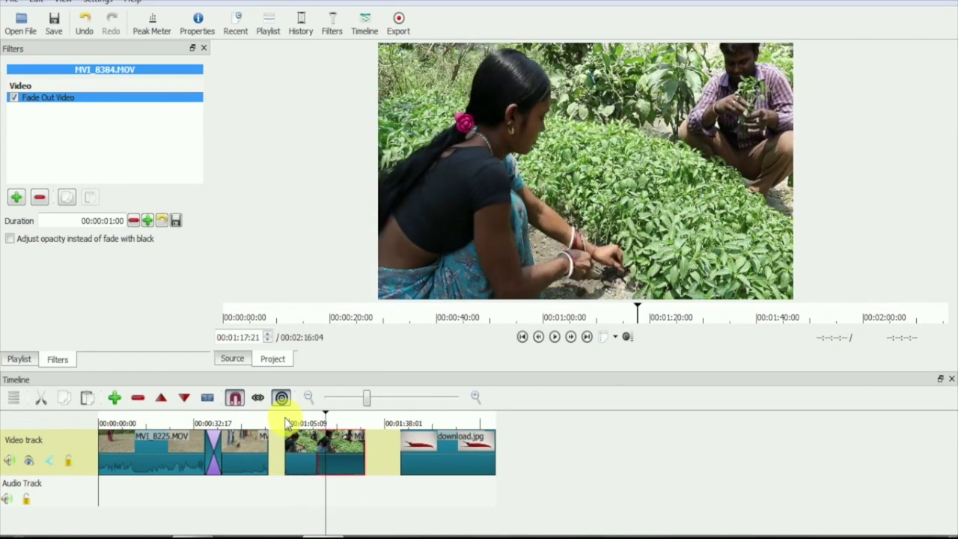